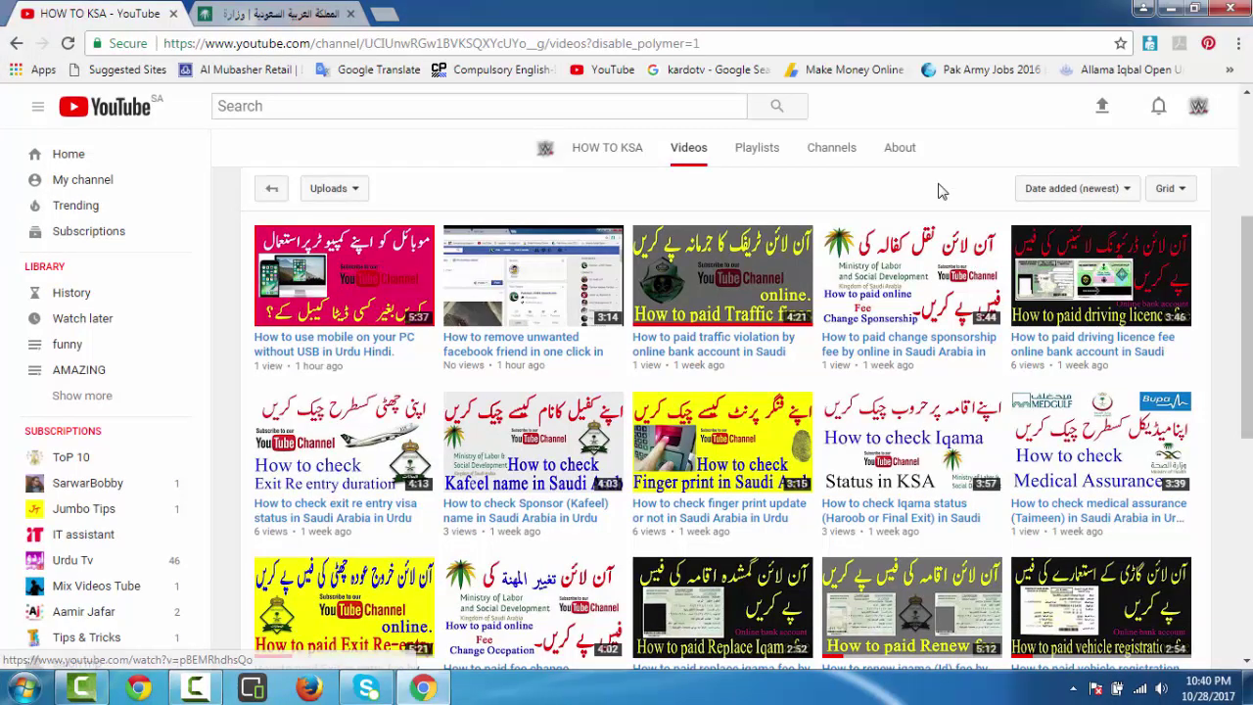
# Browse the HOW TO KSA channel's uploaded videos, then switch to the mol.gov.sa inquiry tab.
pyautogui.scroll(2, 943, 205)
pyautogui.scroll(1, 943, 204)
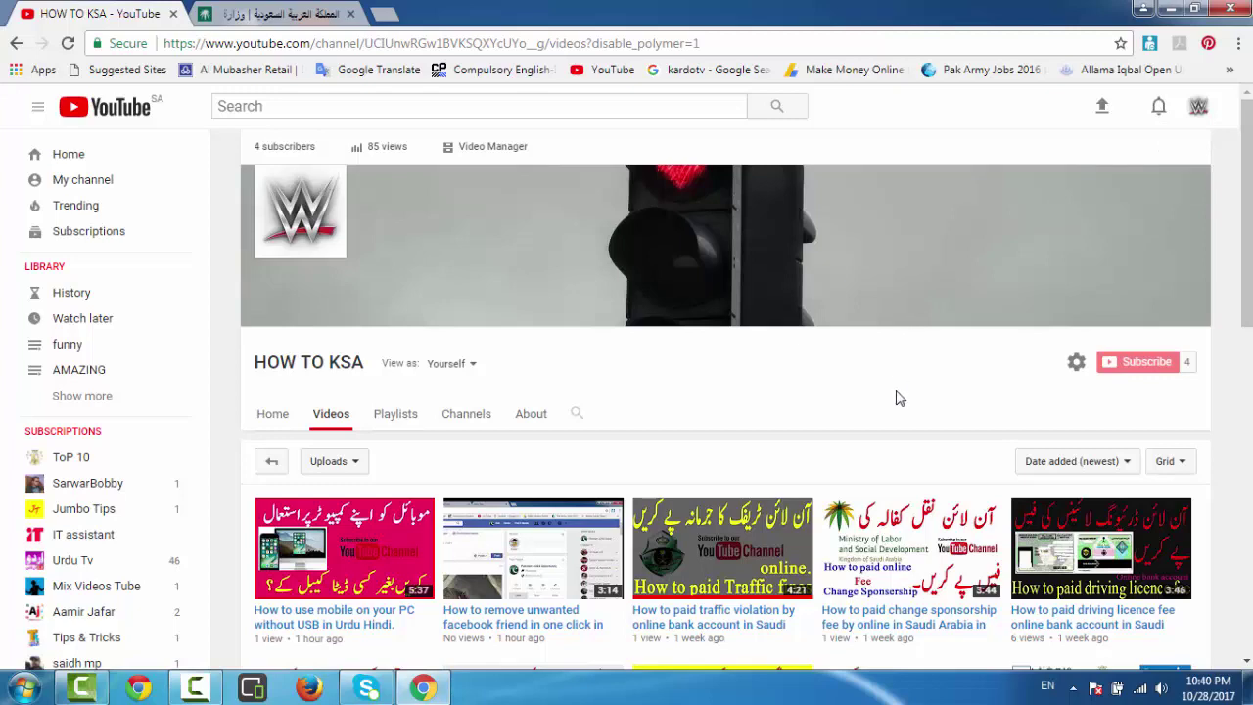
pyautogui.scroll(-3, 900, 398)
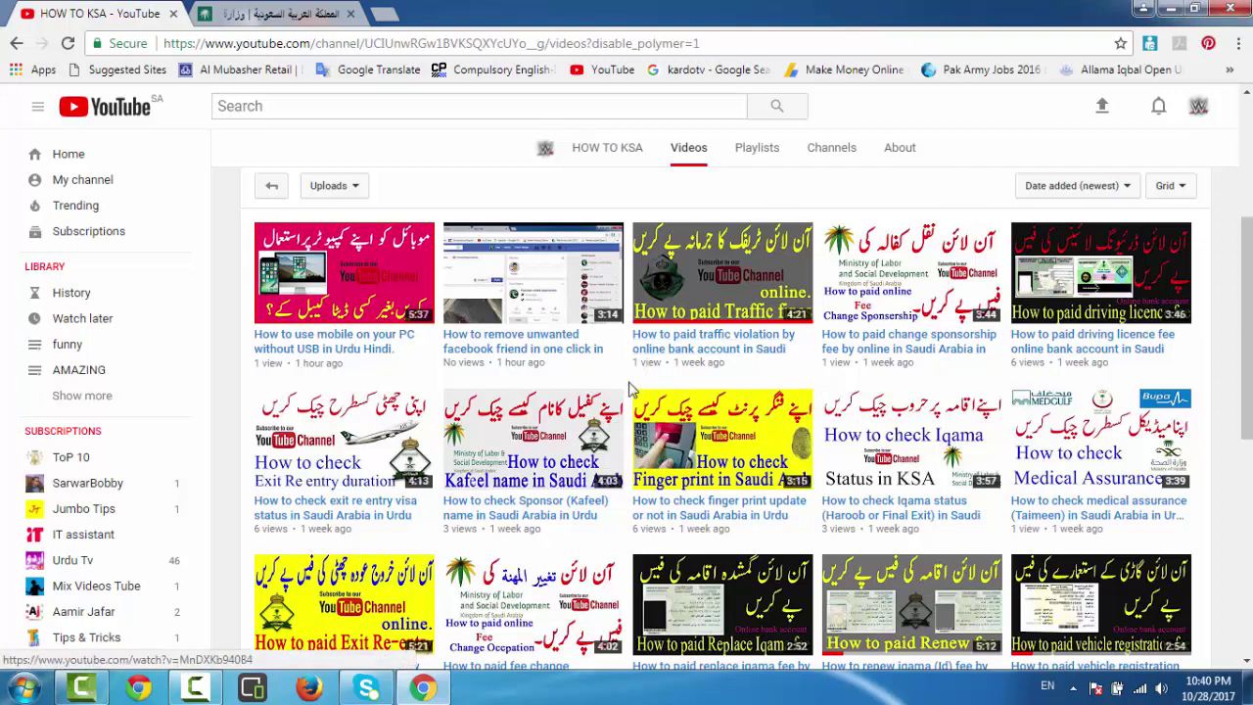
pyautogui.scroll(-1, 636, 375)
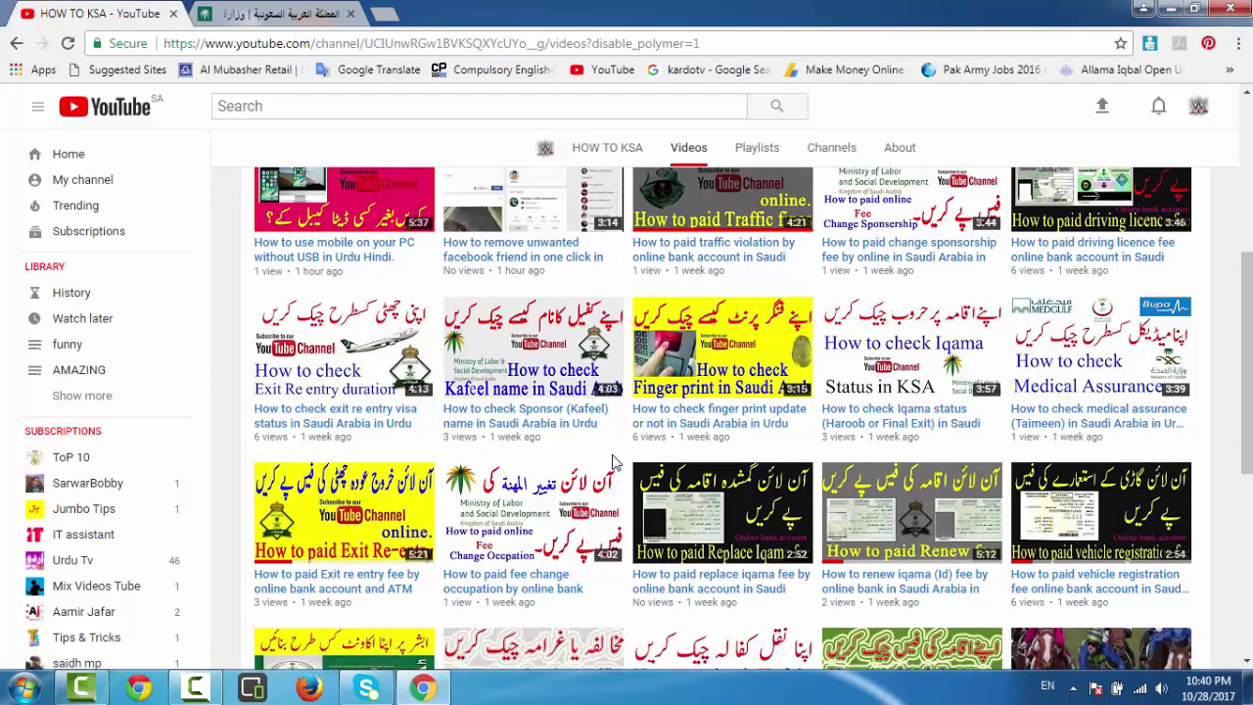
pyautogui.scroll(-2, 588, 446)
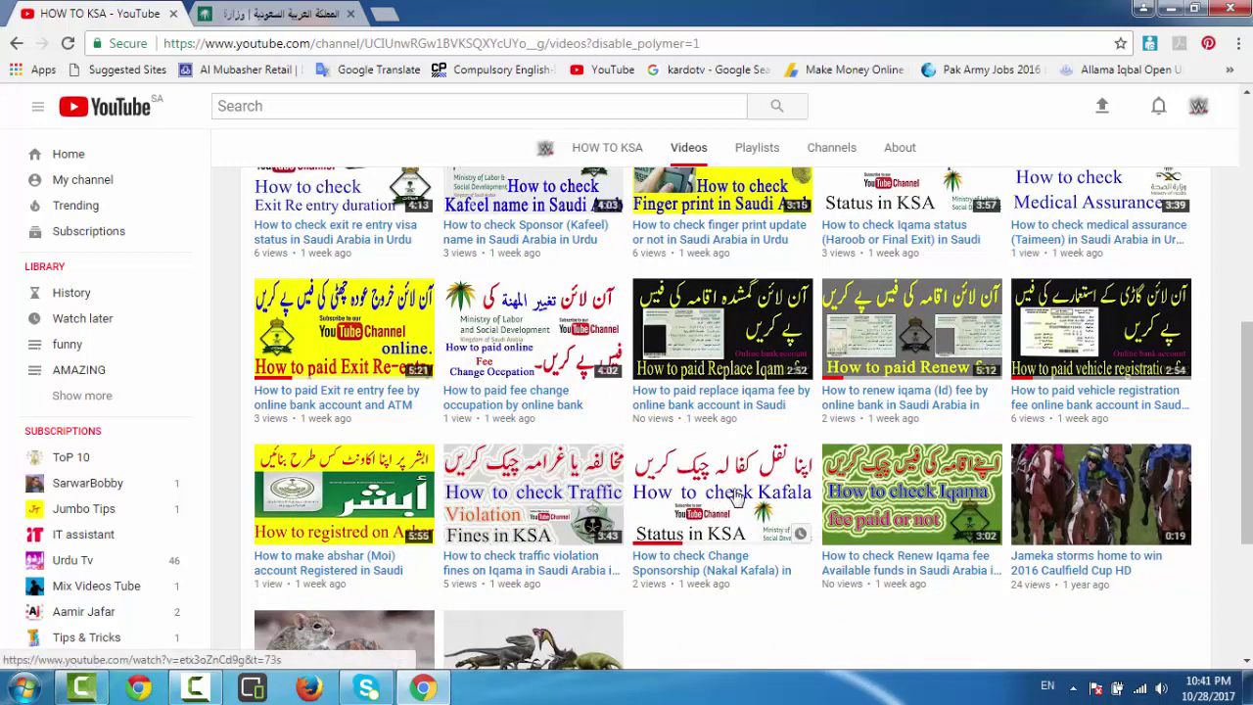
pyautogui.scroll(2, 826, 367)
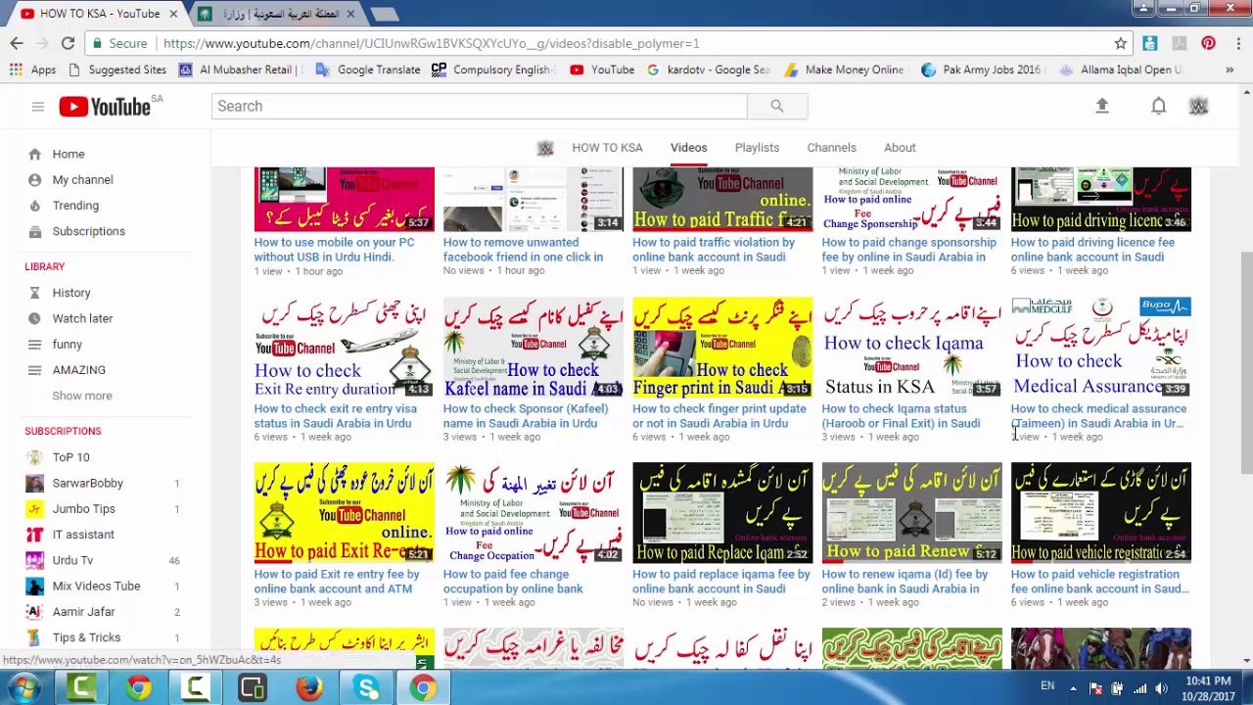
pyautogui.scroll(2, 780, 364)
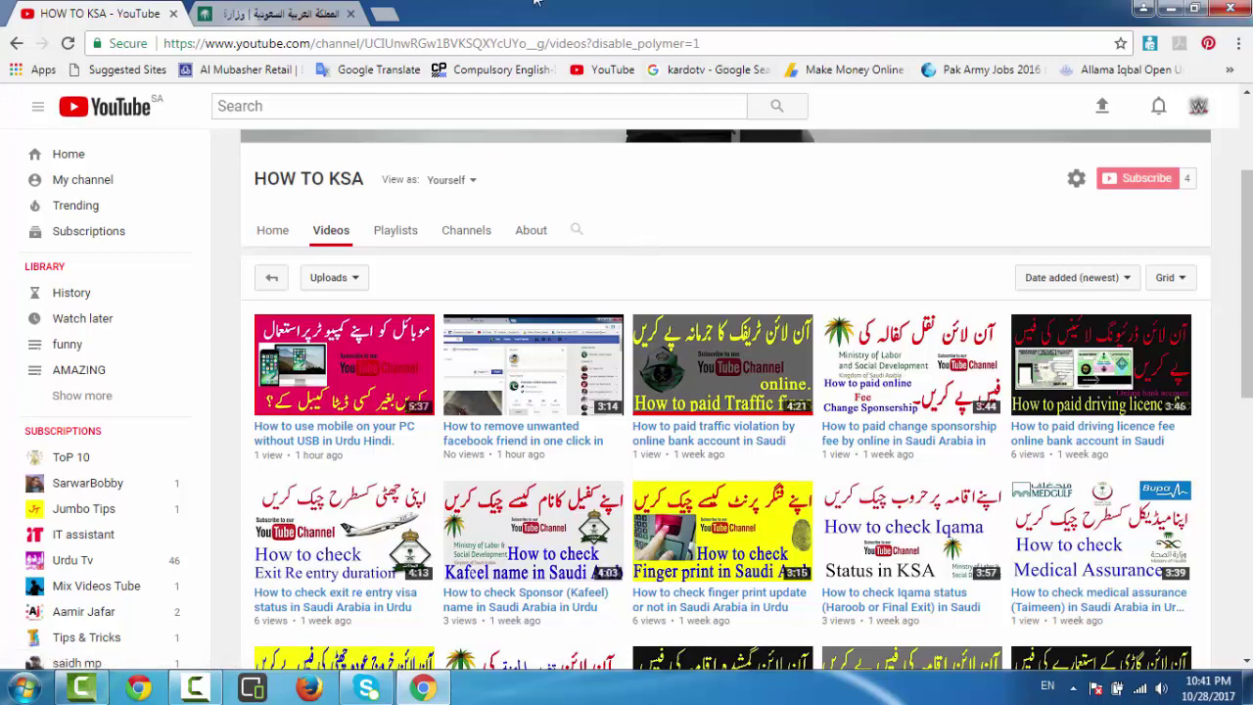
pyautogui.click(262, 13)
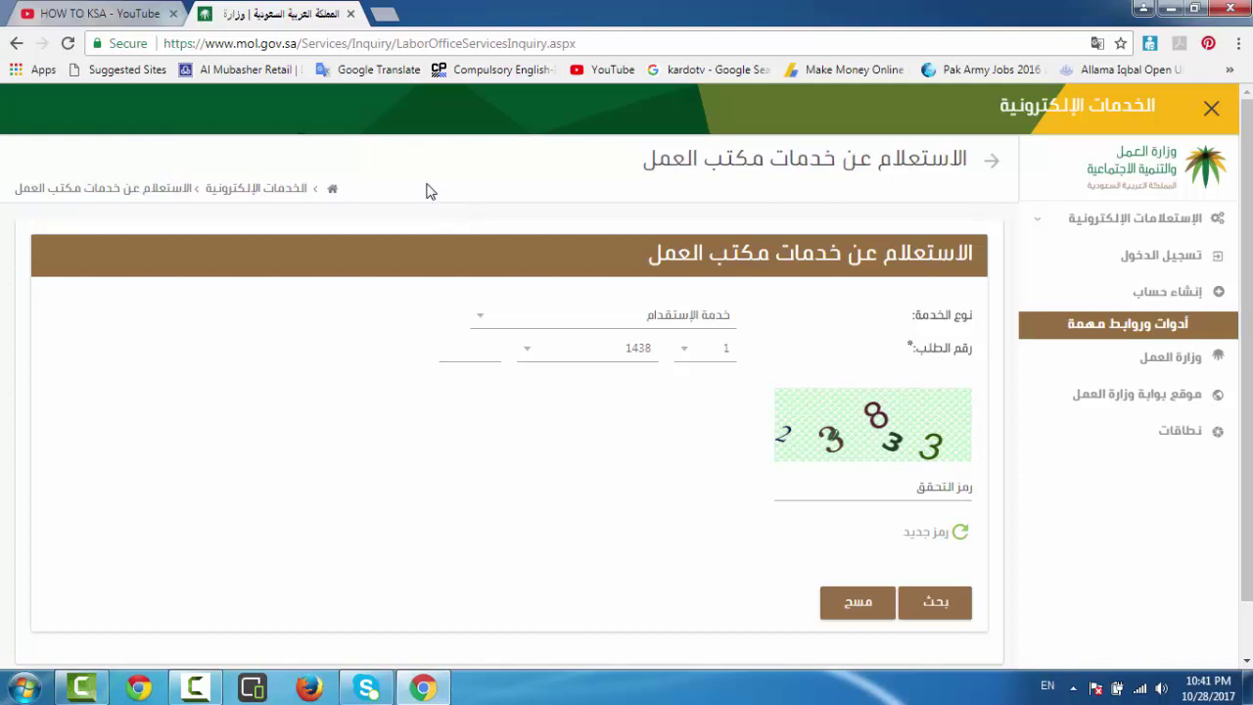
pyautogui.click(206, 43)
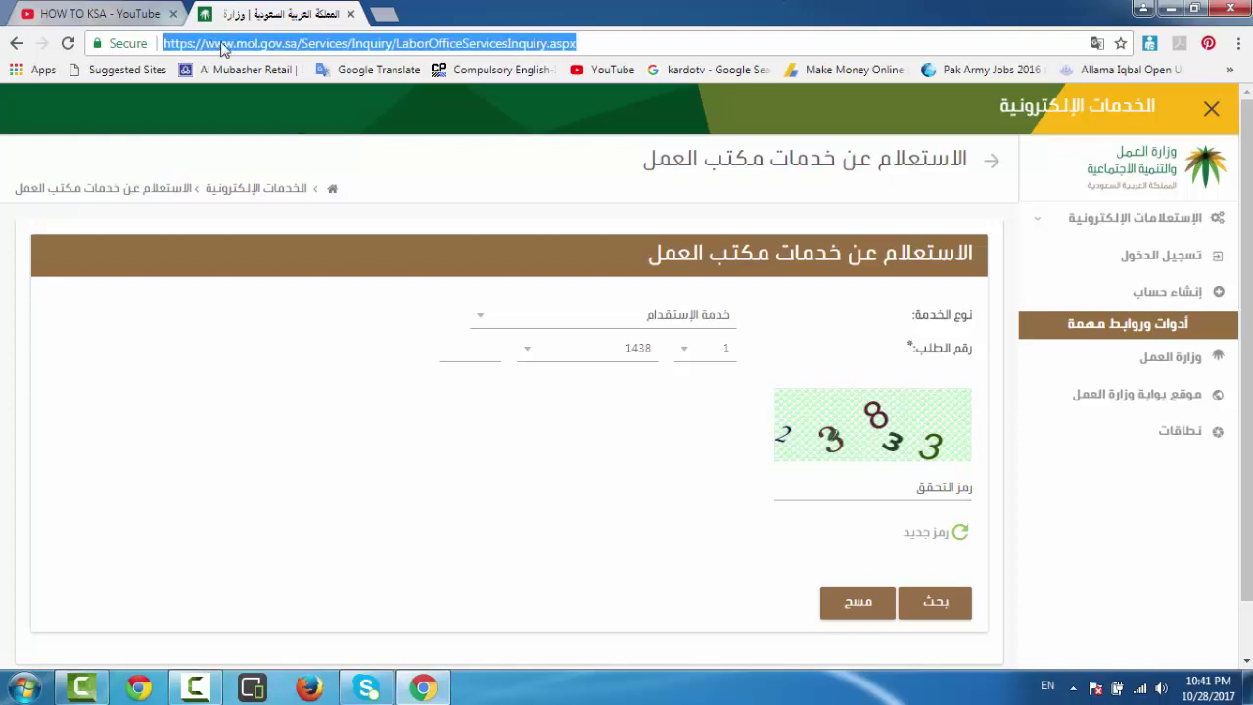
pyautogui.click(235, 49)
pyautogui.moveTo(235, 49); pyautogui.dragTo(298, 44)
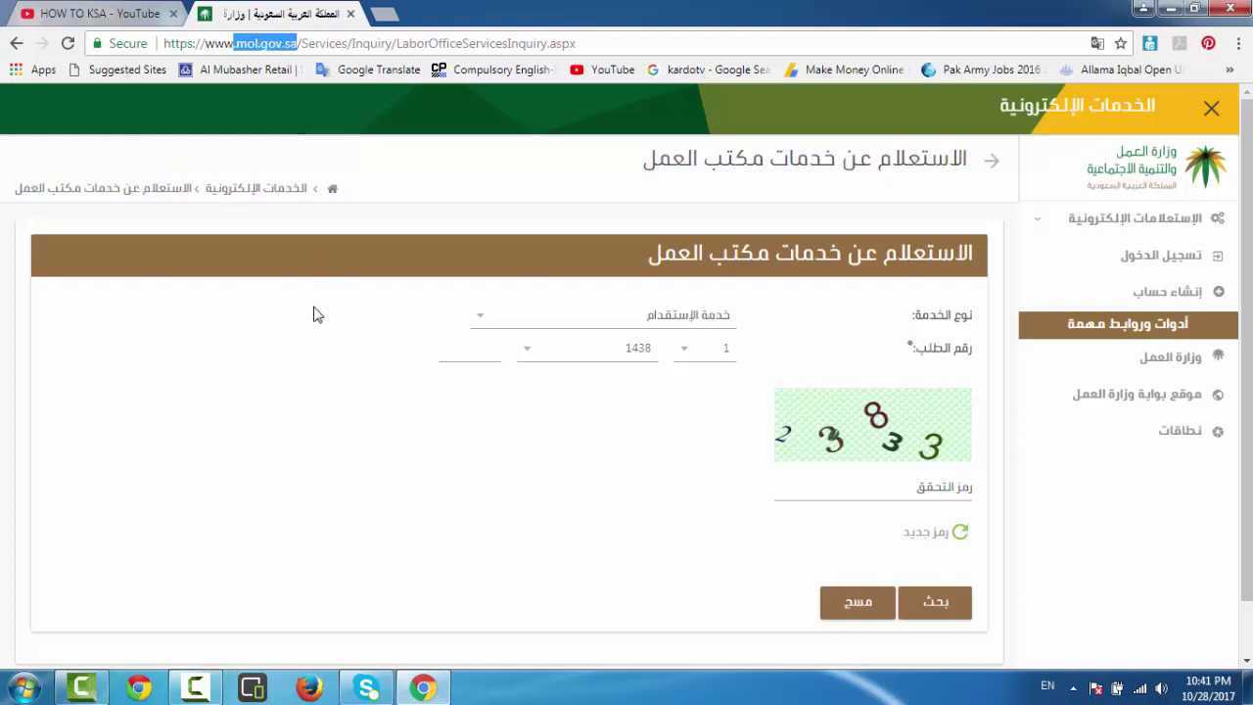
pyautogui.click(396, 255)
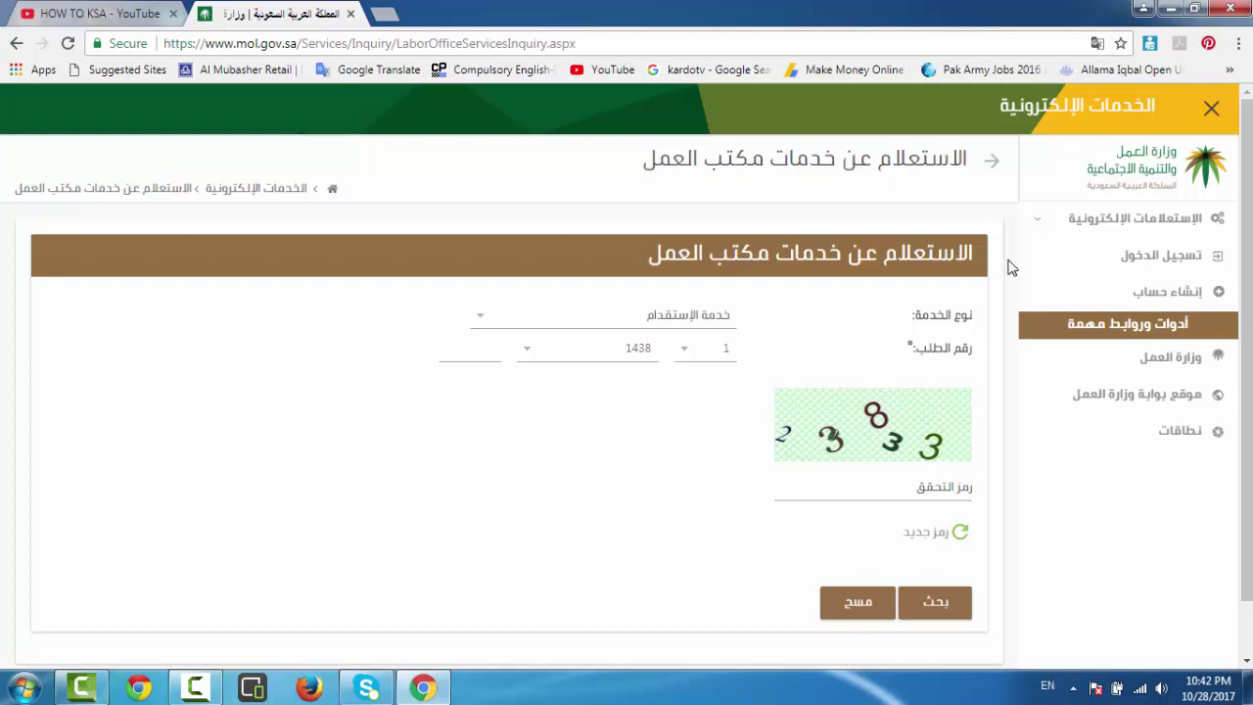
# Reopen الاستعلام عن خدمات مكتب العمل from the electronic inquiries menu to get a new verification image.
pyautogui.click(1082, 227)
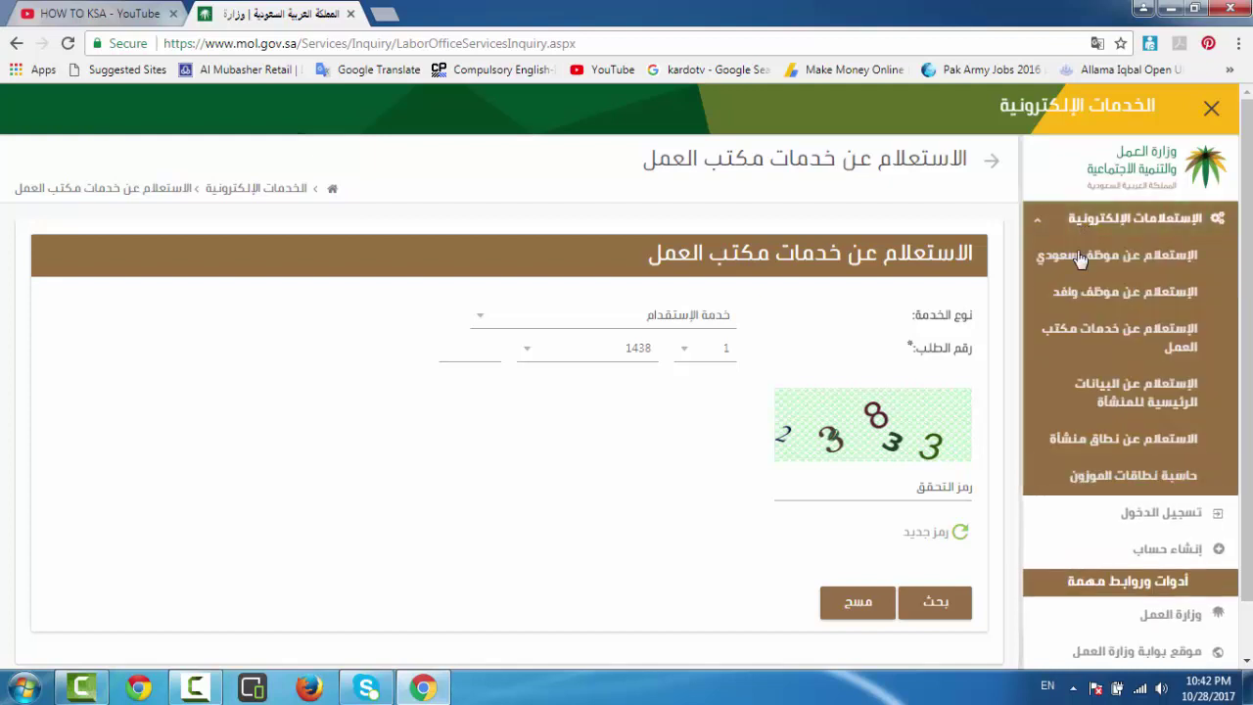
pyautogui.click(1133, 335)
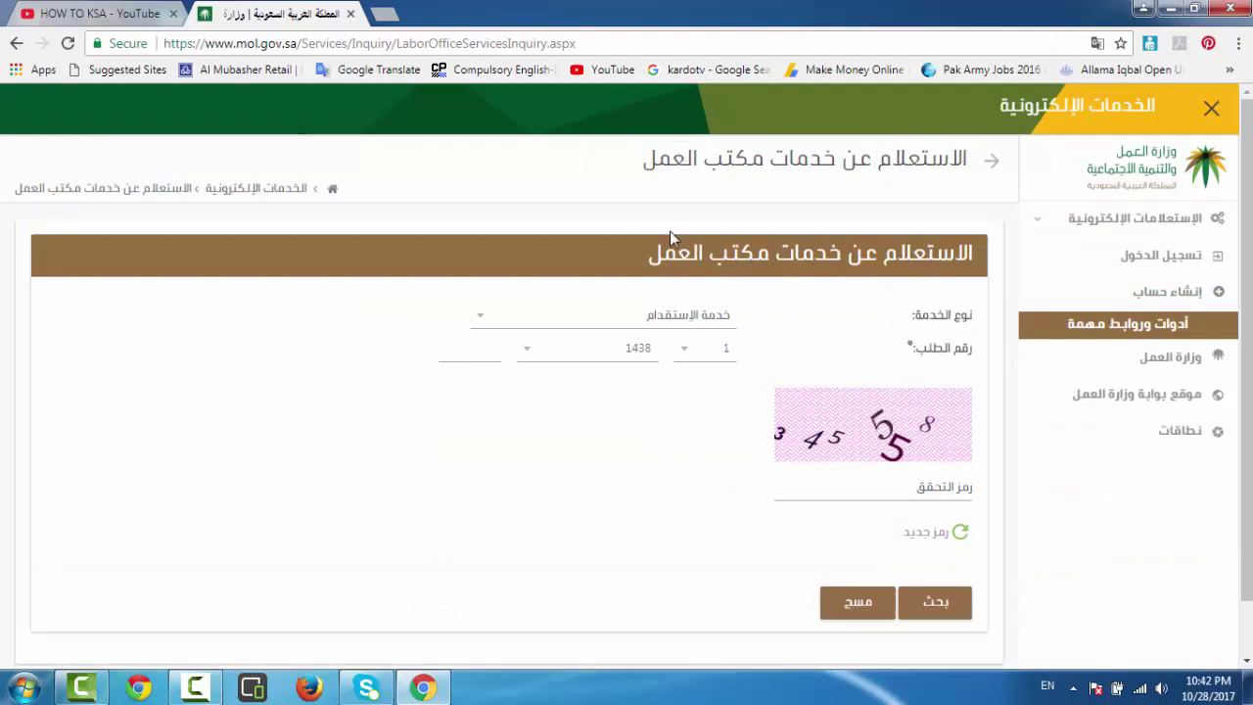
pyautogui.moveTo(683, 276); pyautogui.dragTo(1028, 283)
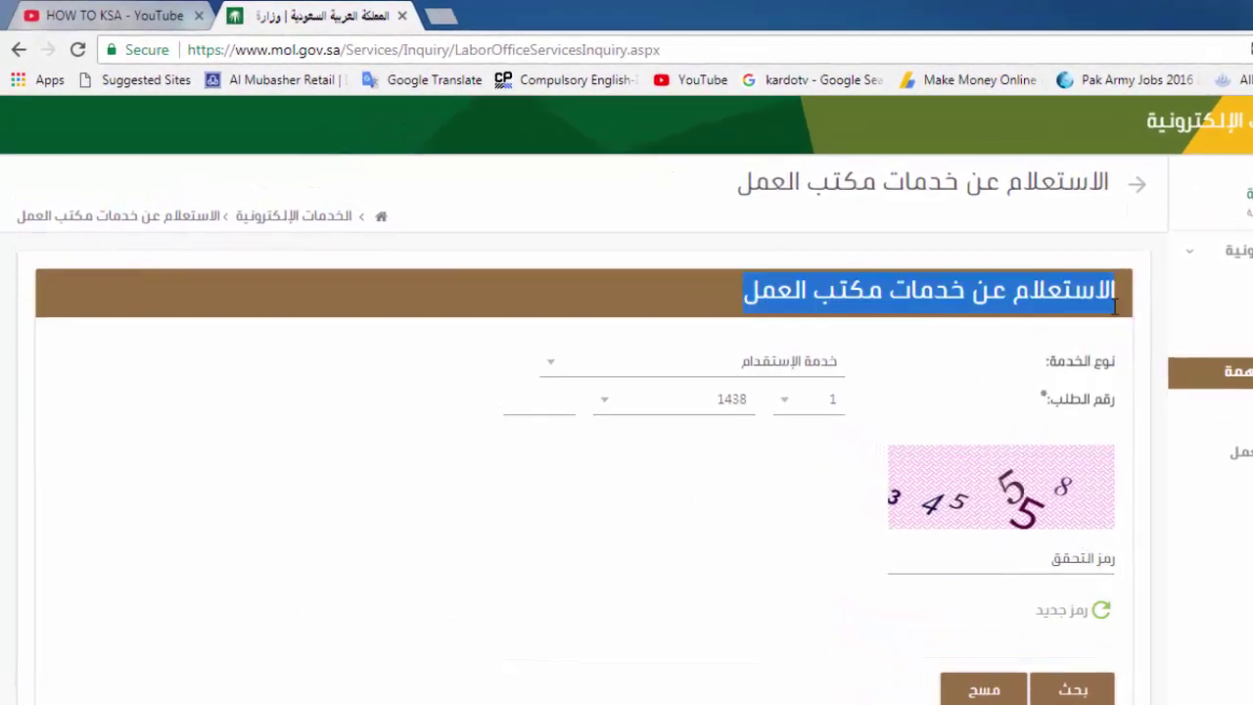
# Choose خدمة رخص العمل as the service type and focus the worker's Iqama number field.
pyautogui.click(828, 368)
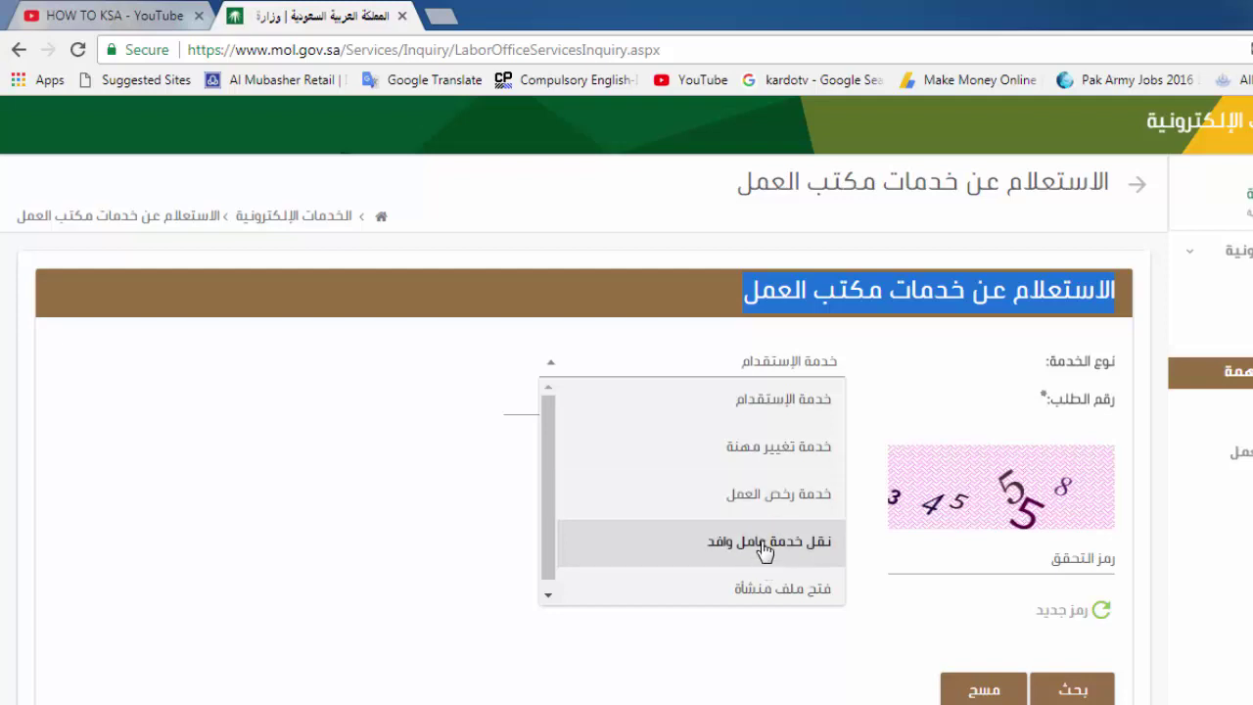
pyautogui.click(746, 497)
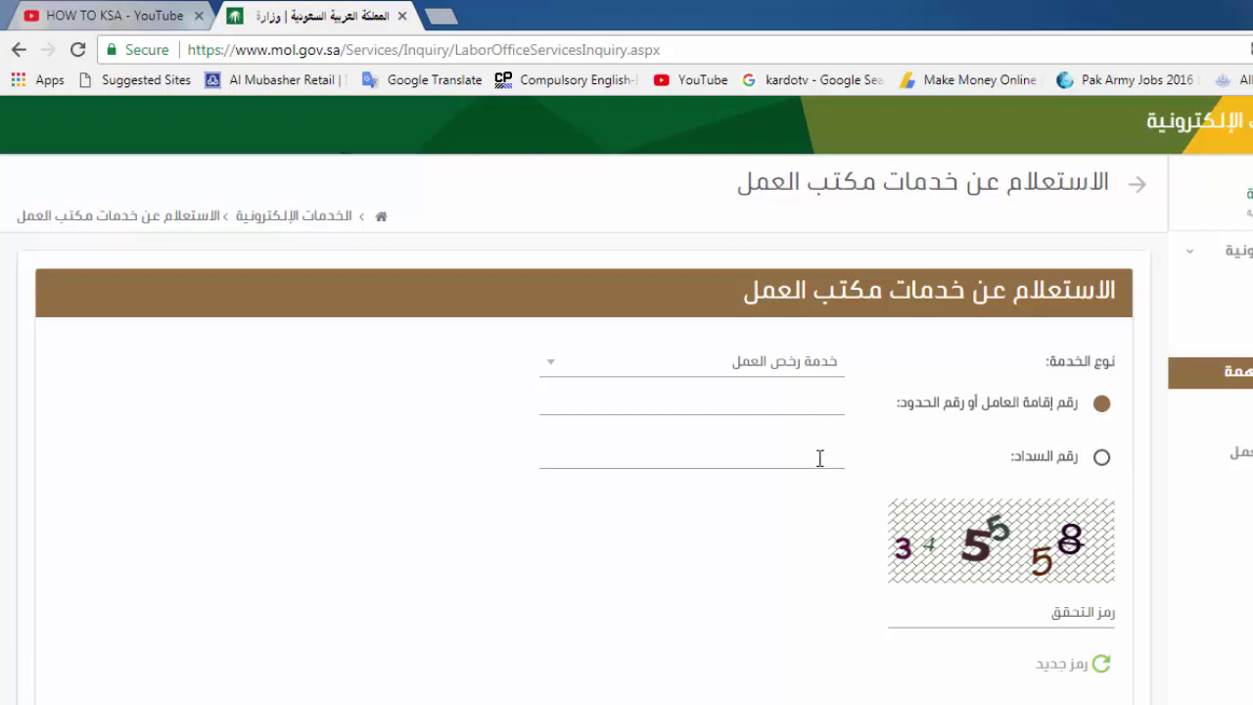
pyautogui.click(813, 405)
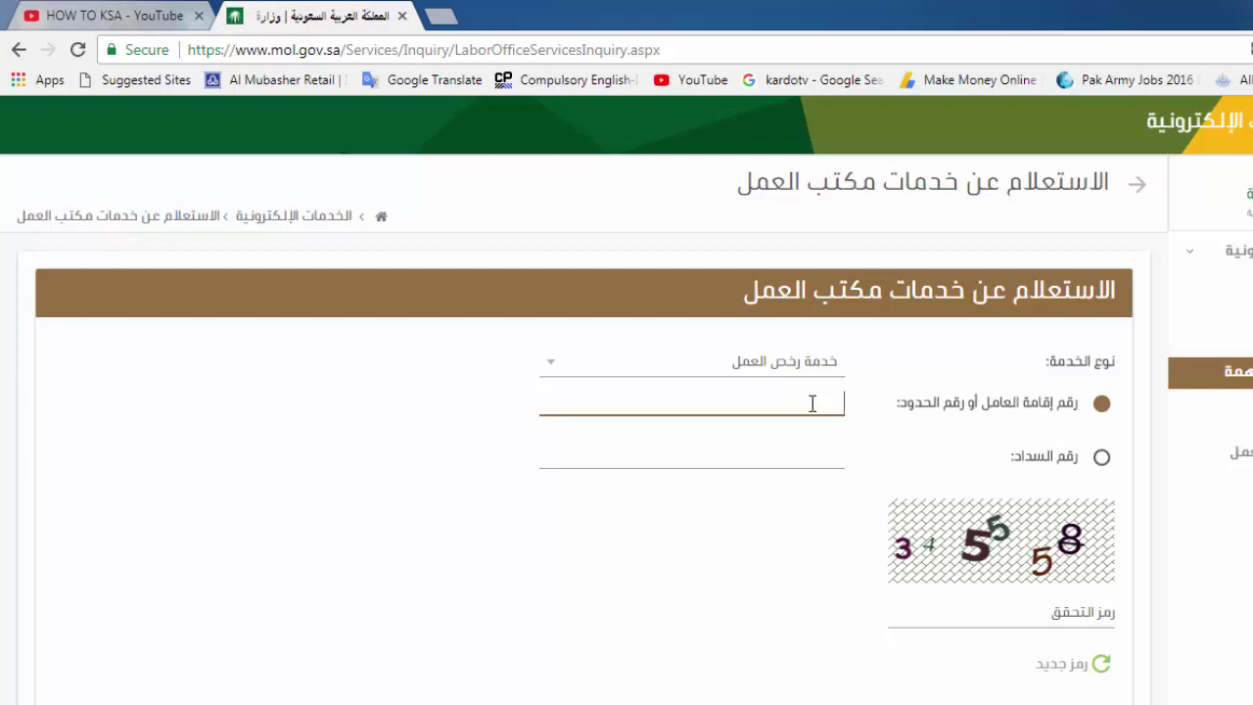
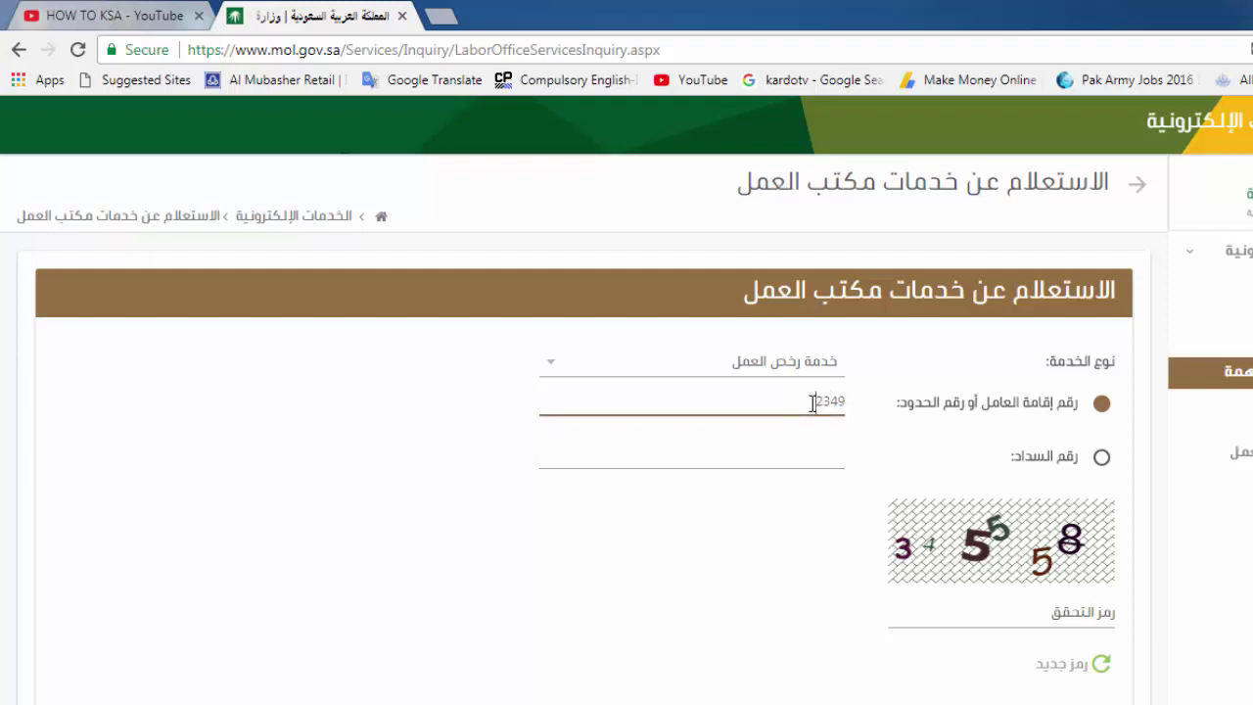
# Enter the worker's Iqama number in the residency number field.
pyautogui.scroll(-1, 964, 615)
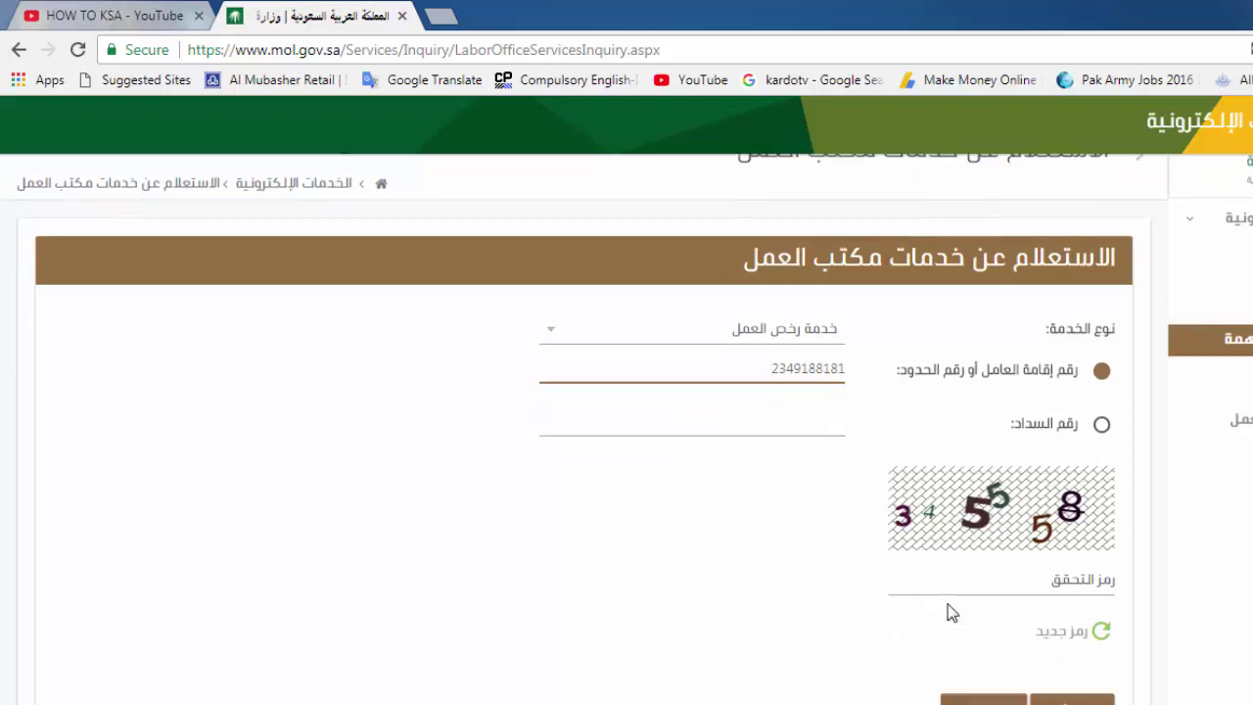
pyautogui.scroll(-1, 951, 612)
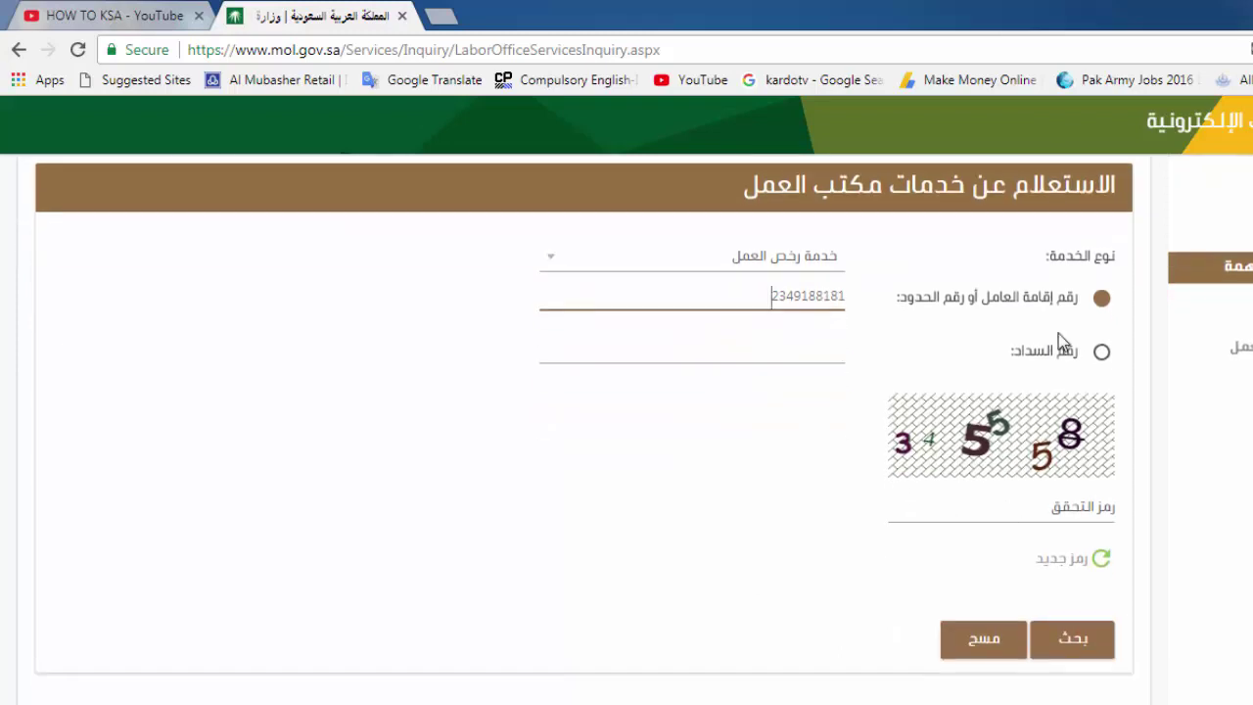
# Fill in the verification code from the image and submit the search with بحث.
pyautogui.click(1012, 506)
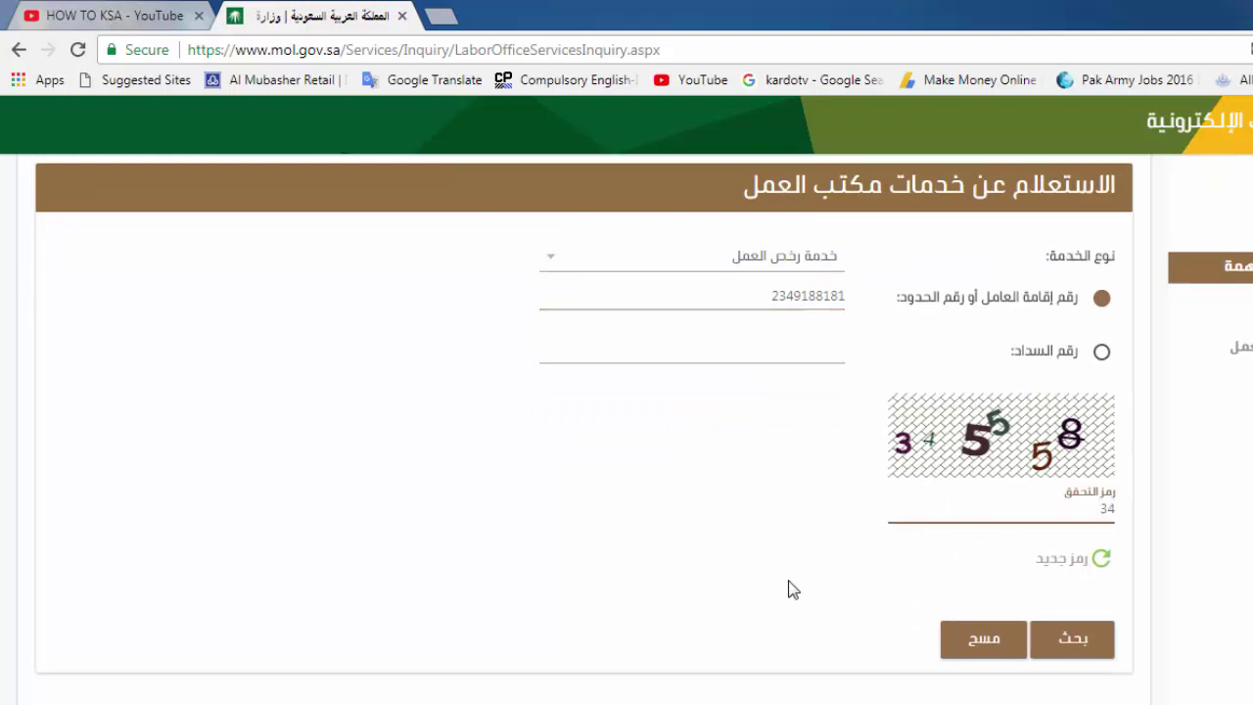
pyautogui.write('345558')
pyautogui.click(1064, 650)
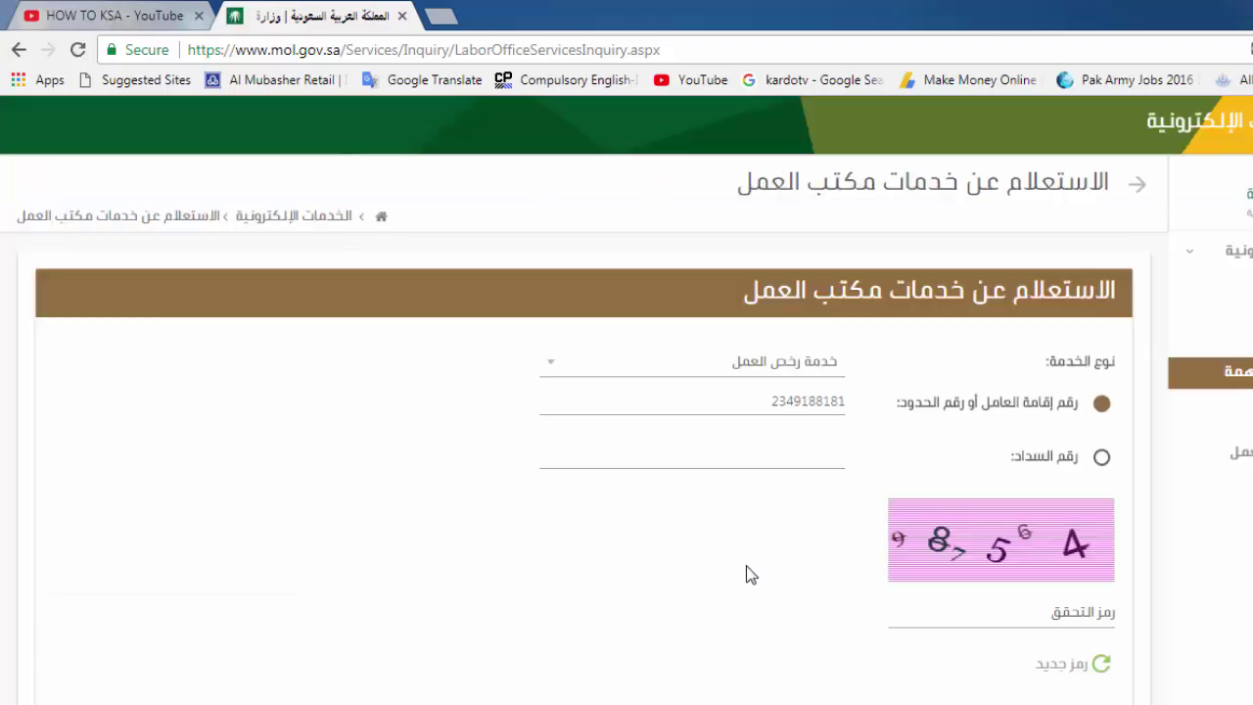
# Highlight the SADAD payment number and the تم السداد paid status in نتيجة البحث.
pyautogui.scroll(-3, 746, 574)
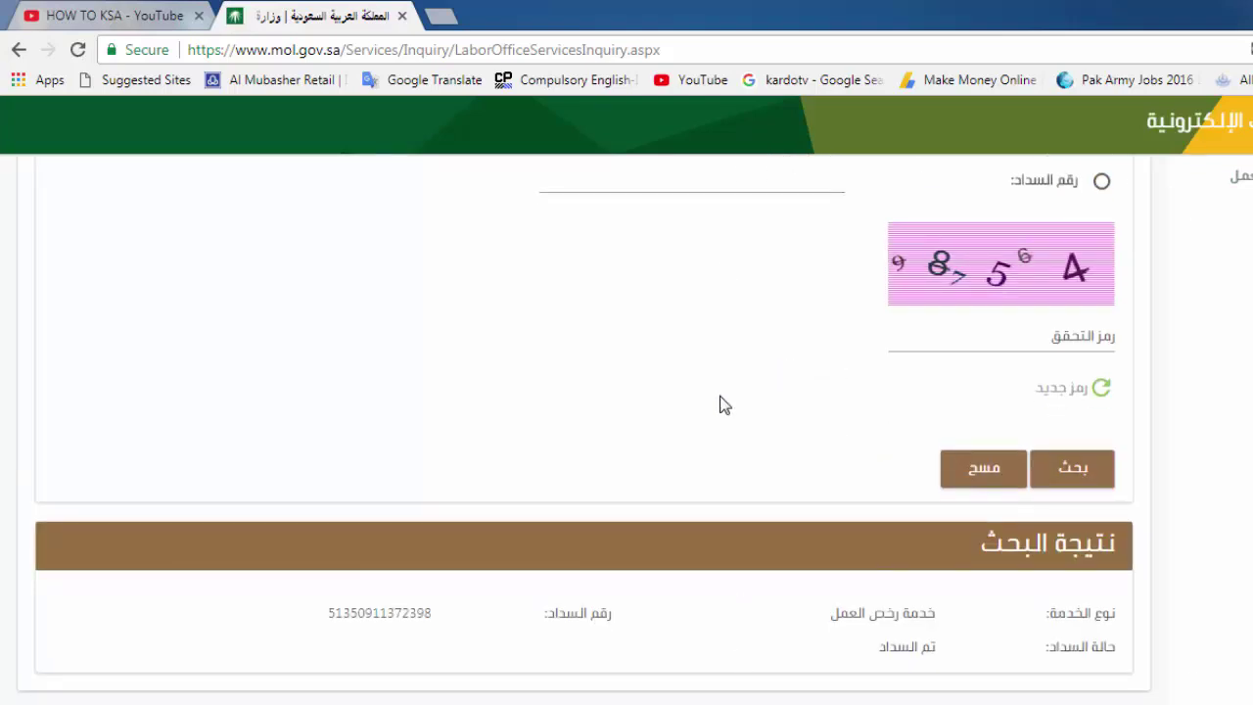
pyautogui.scroll(2, 722, 405)
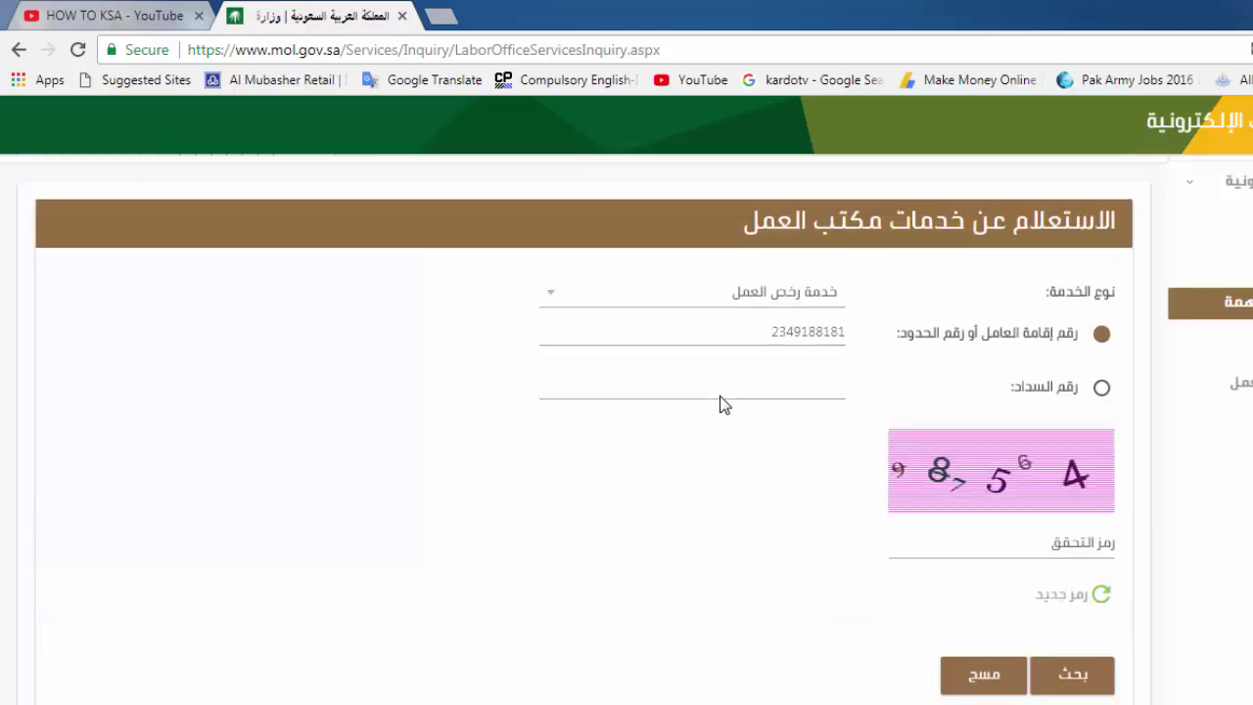
pyautogui.scroll(-2, 721, 405)
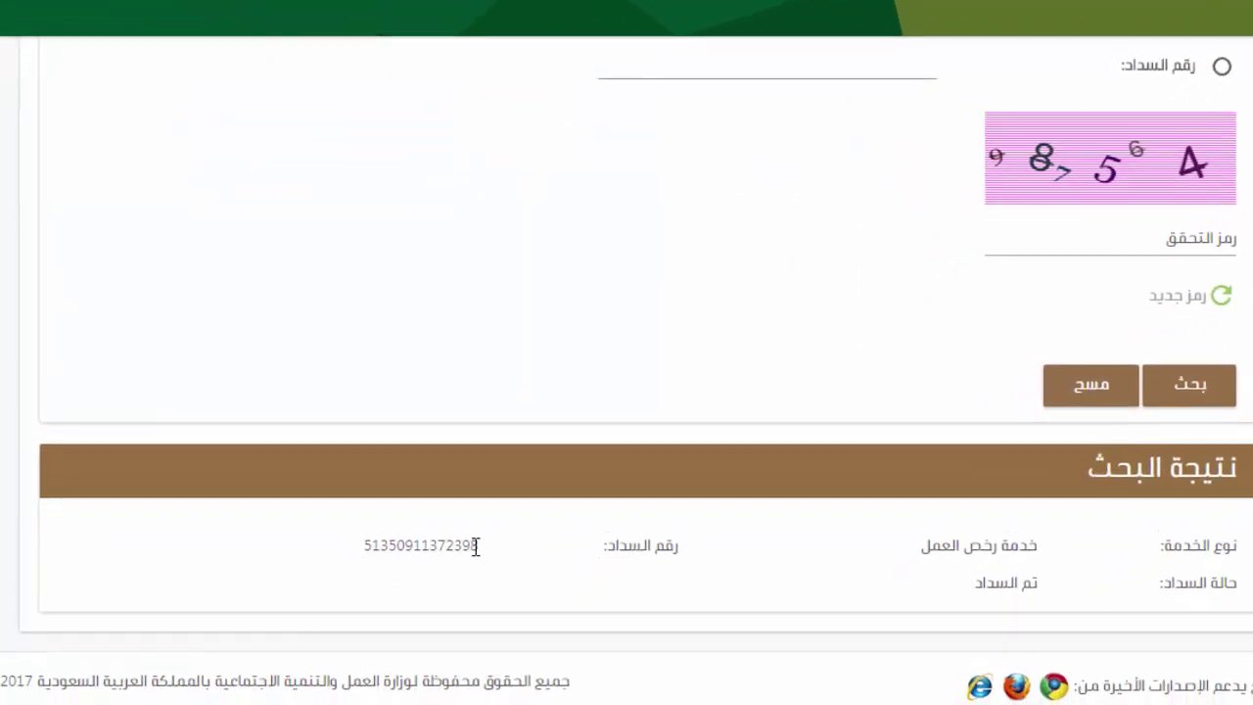
pyautogui.moveTo(476, 546); pyautogui.dragTo(362, 556)
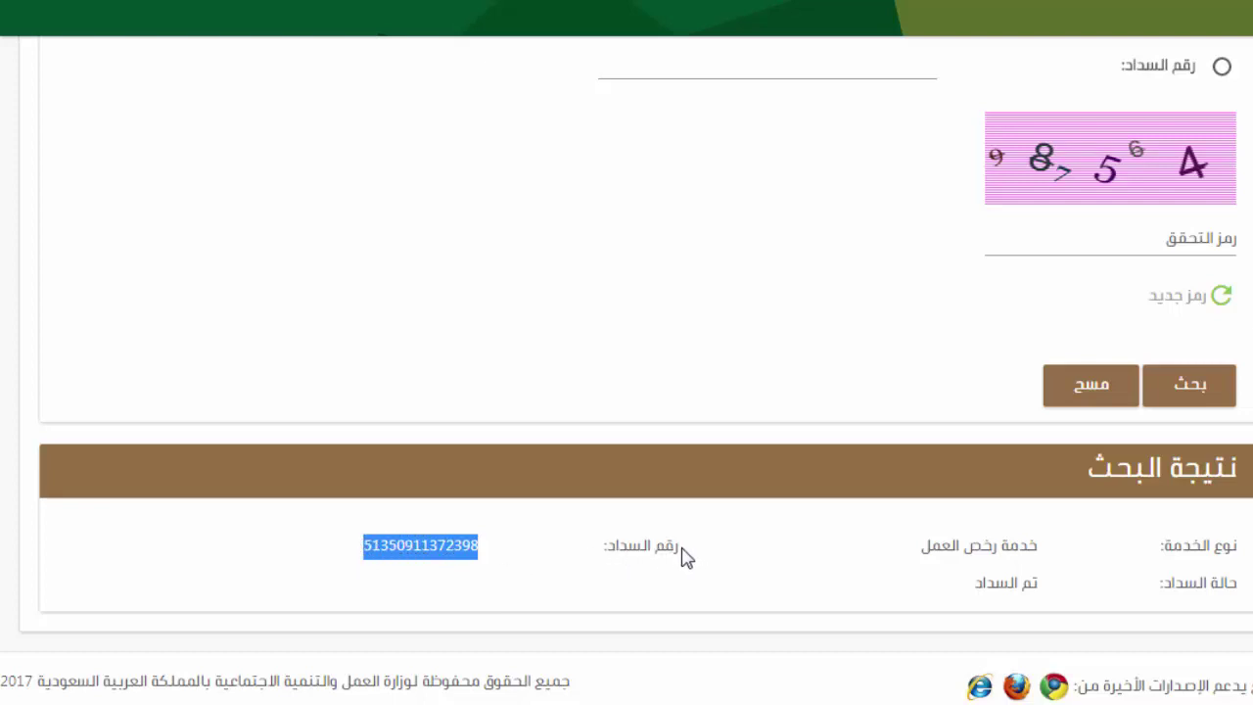
pyautogui.moveTo(683, 554); pyautogui.dragTo(609, 554)
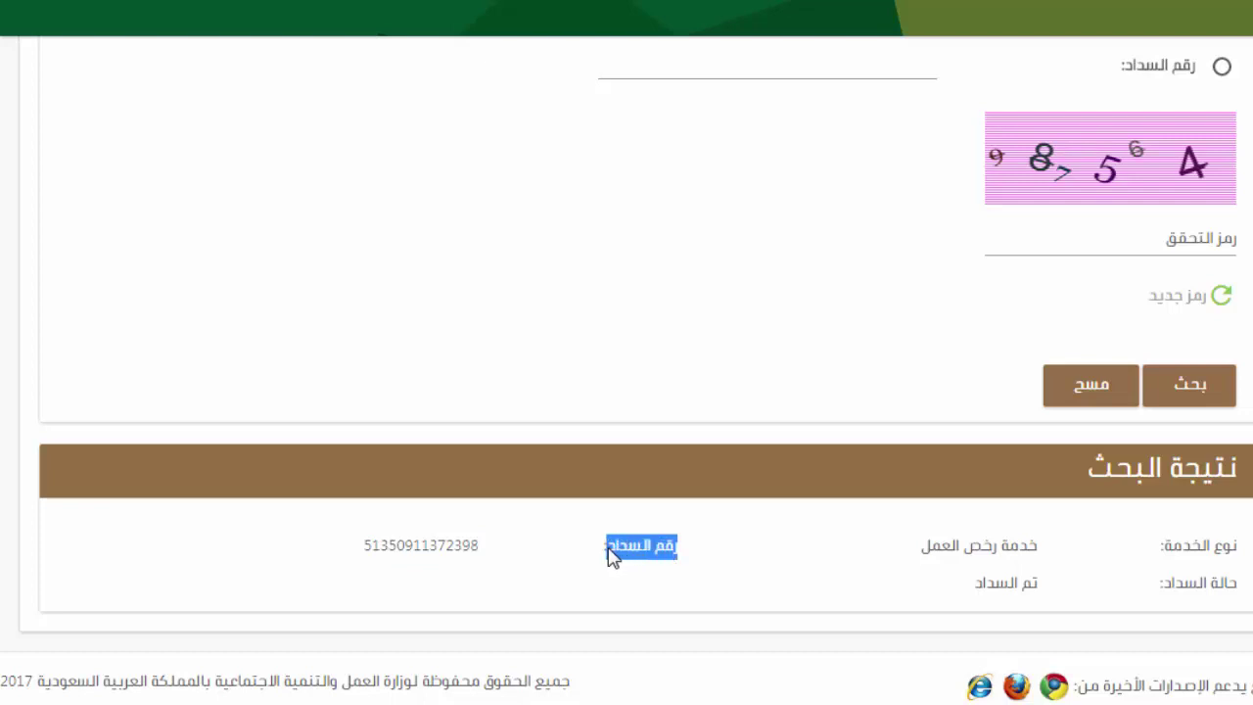
pyautogui.moveTo(488, 562); pyautogui.dragTo(364, 557)
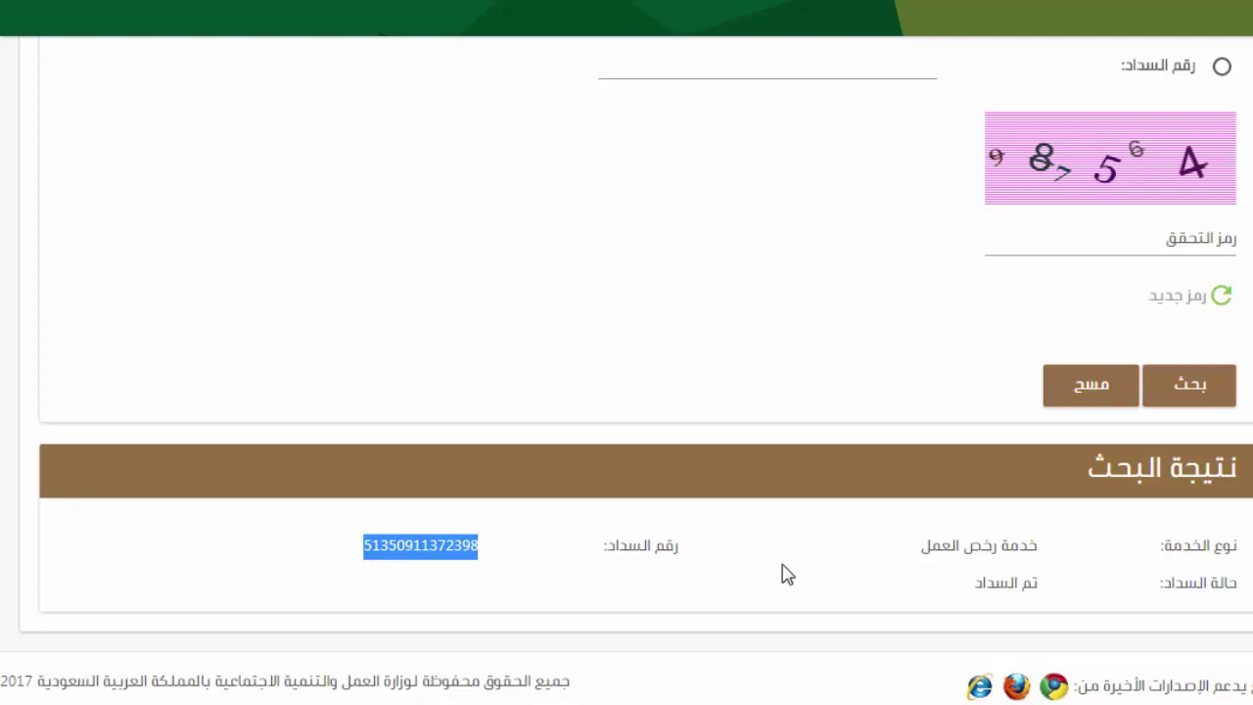
pyautogui.moveTo(1039, 583); pyautogui.dragTo(983, 582)
pyautogui.click(979, 581)
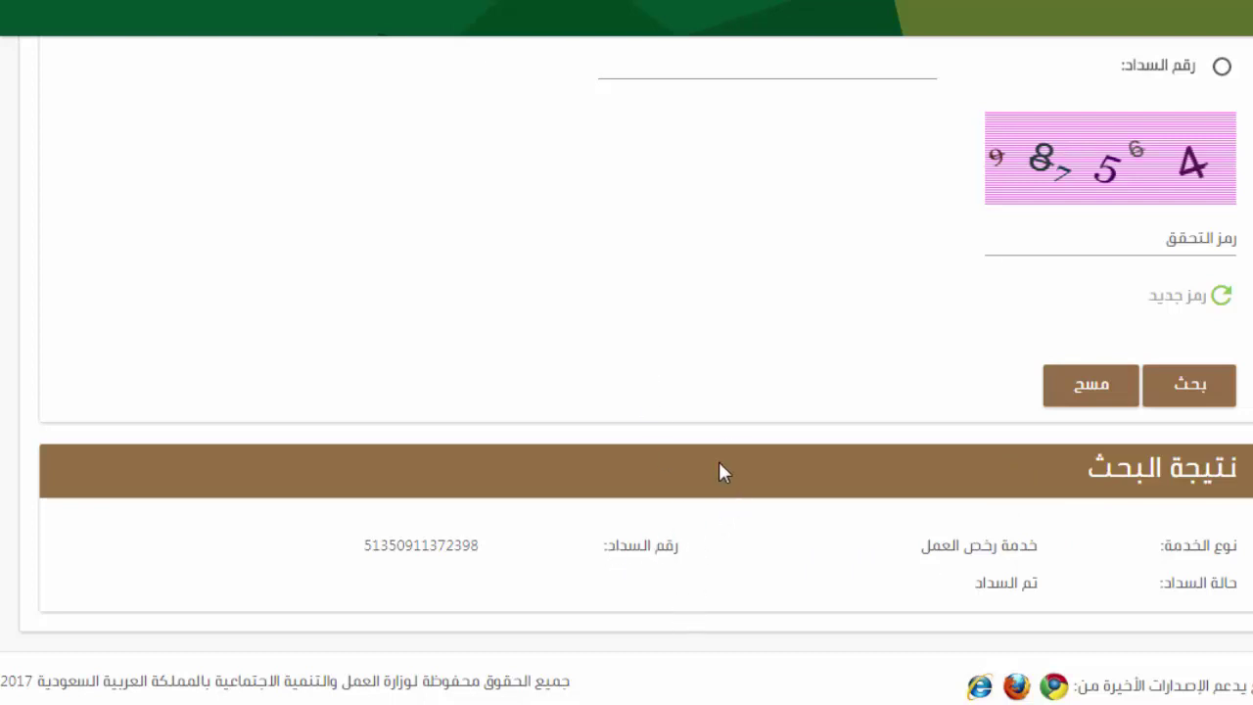
pyautogui.moveTo(685, 558); pyautogui.dragTo(604, 551)
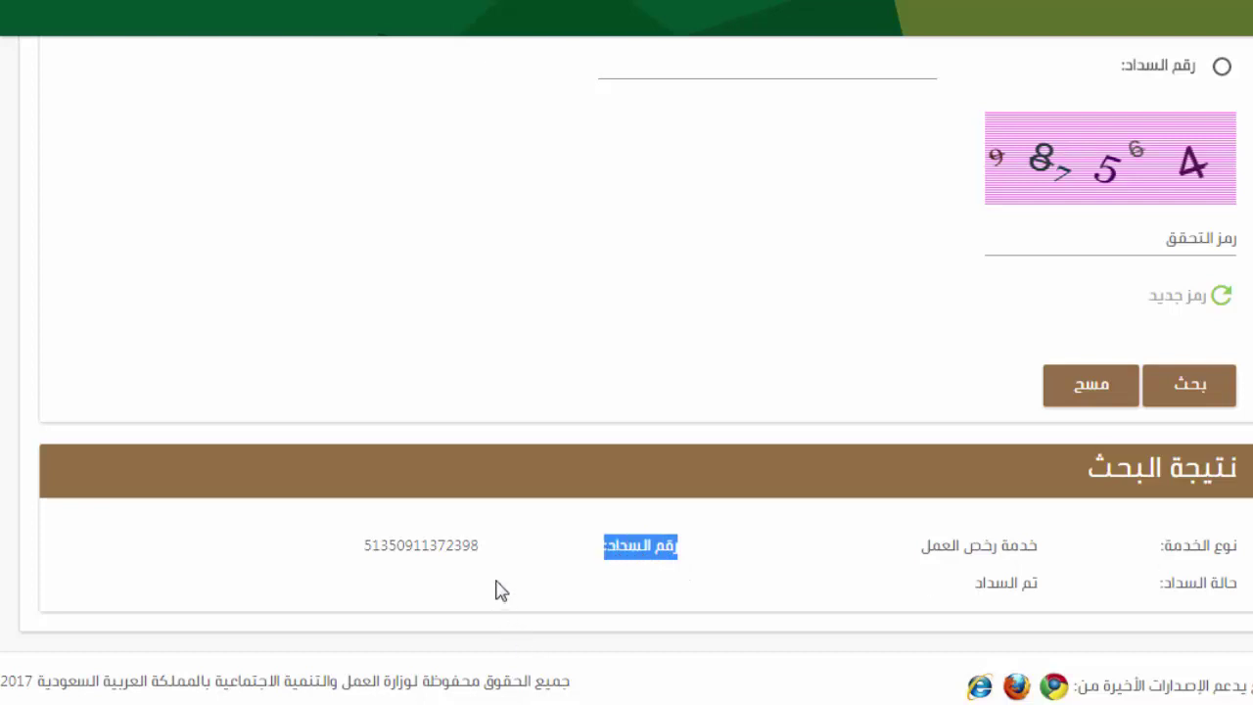
pyautogui.moveTo(483, 545); pyautogui.dragTo(366, 545)
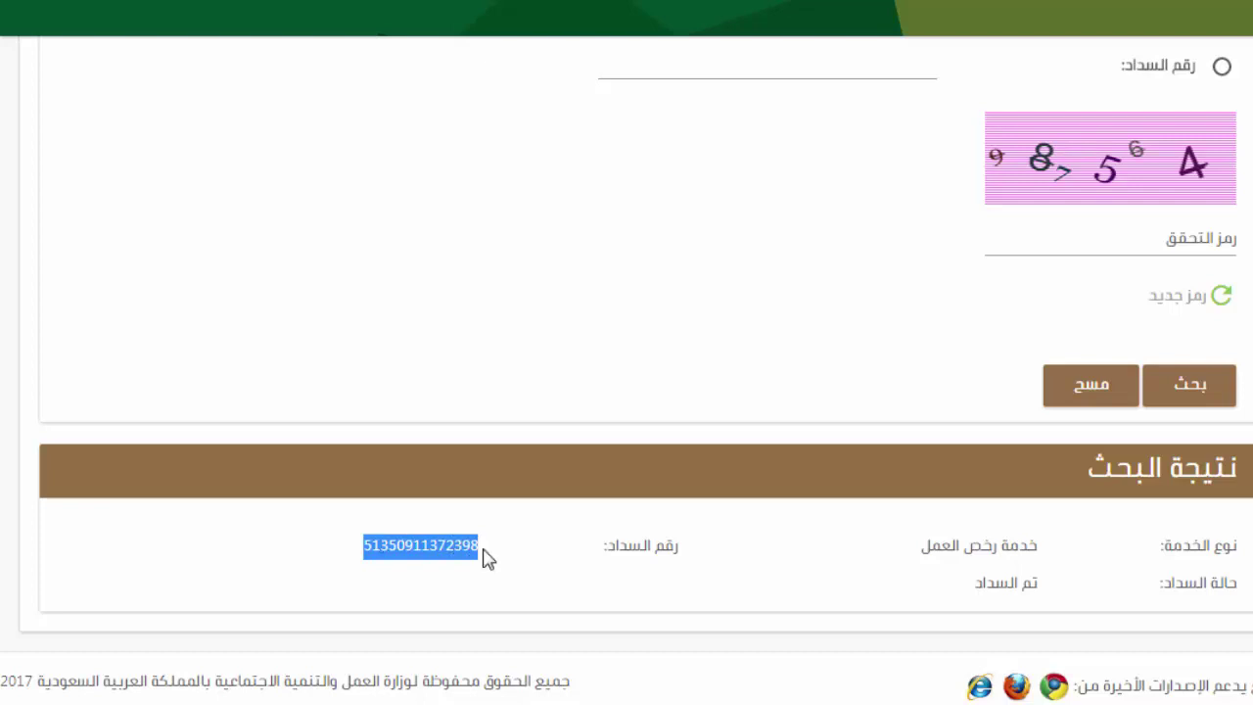
pyautogui.moveTo(482, 550); pyautogui.dragTo(365, 553)
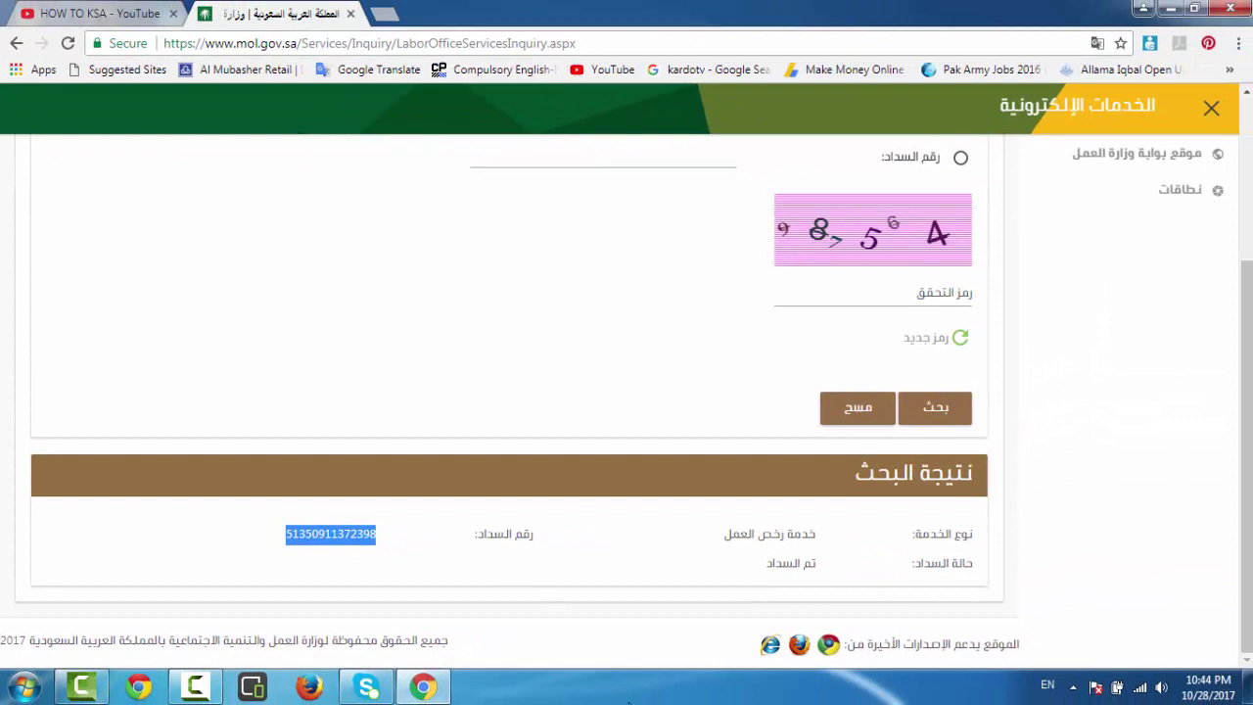
pyautogui.scroll(2, 712, 299)
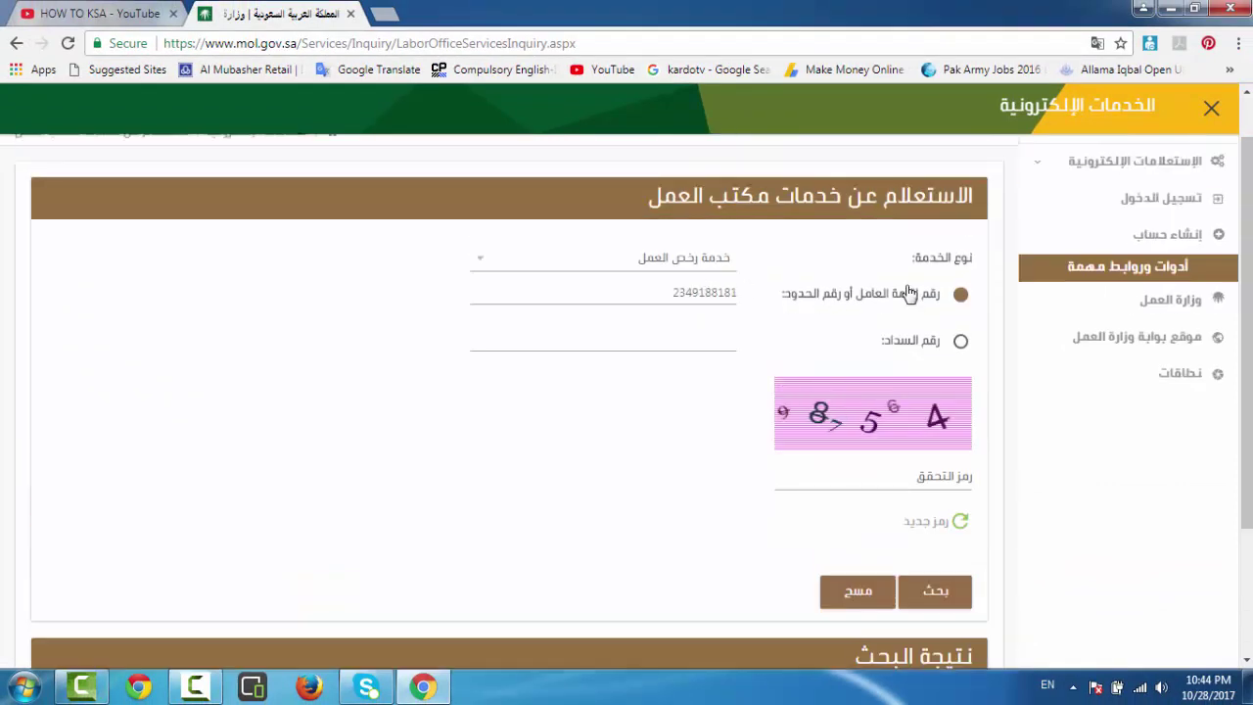
pyautogui.scroll(-2, 872, 482)
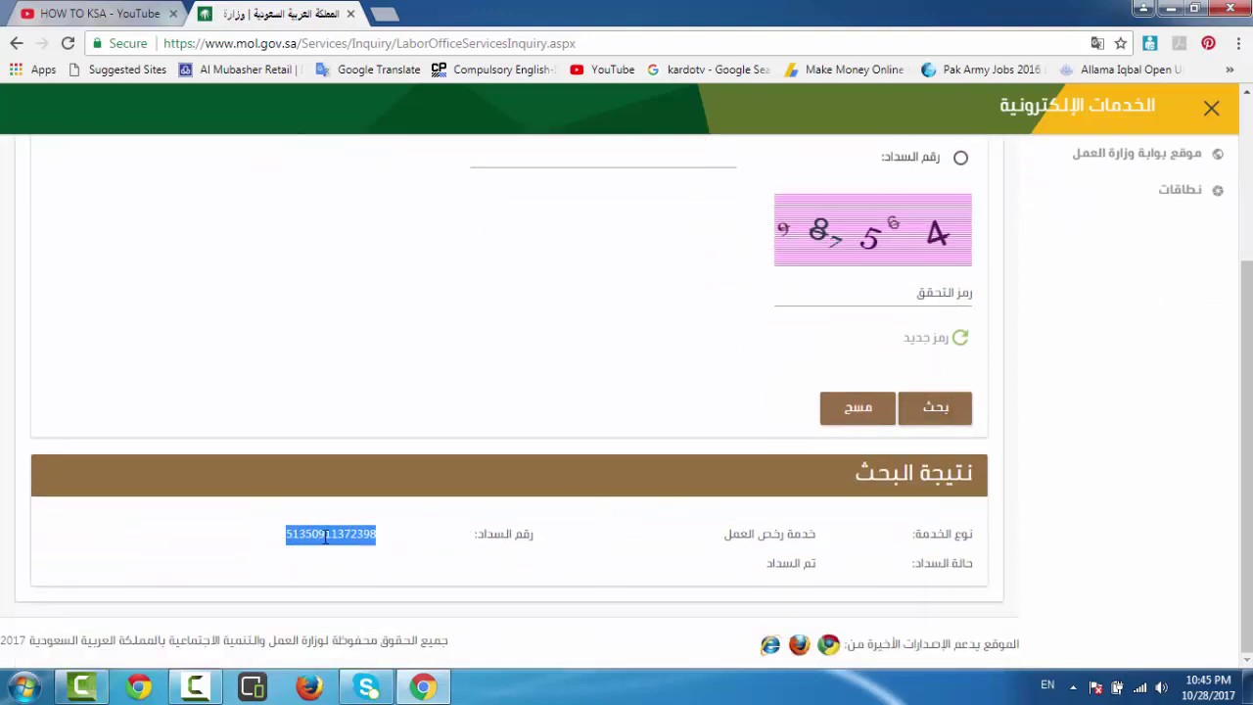
pyautogui.click(388, 539)
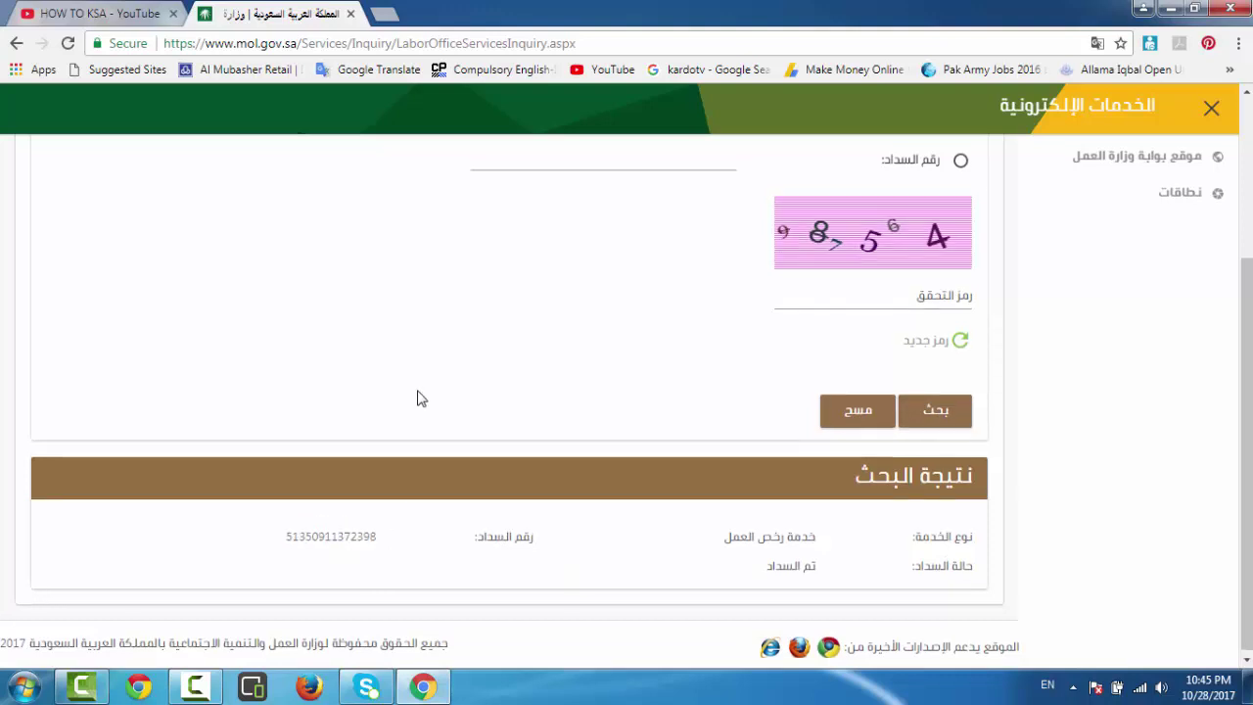
pyautogui.scroll(3, 411, 421)
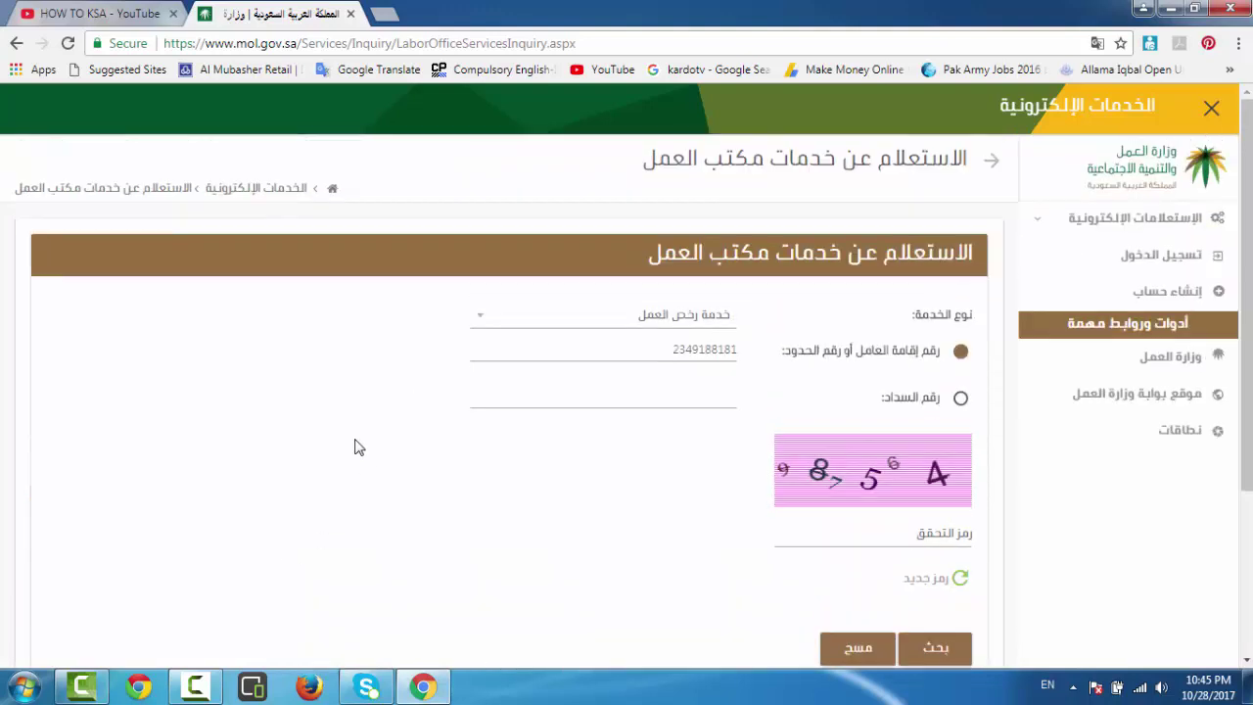